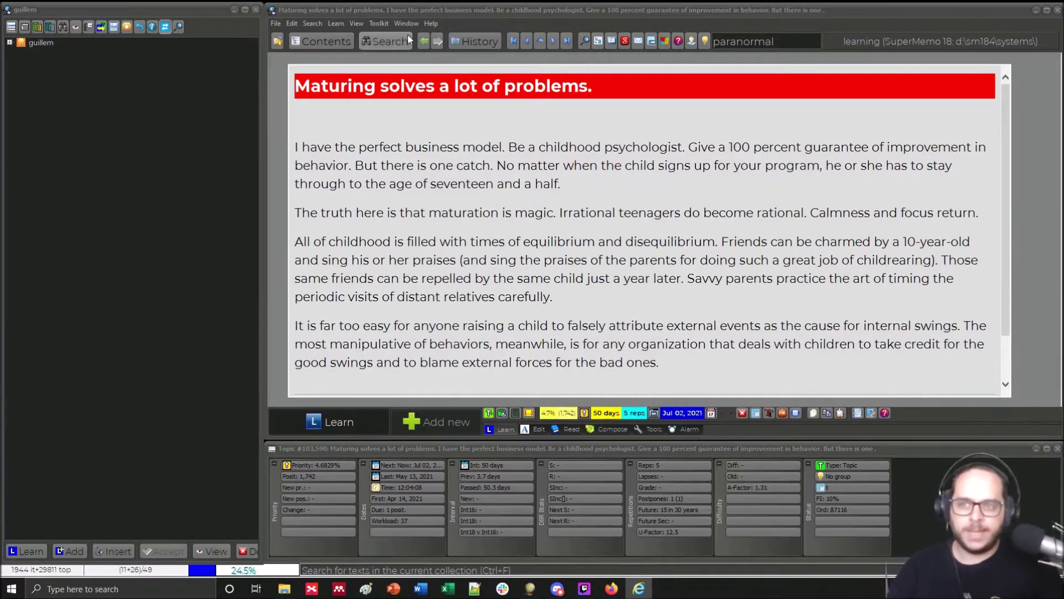
Start Mercy rescheduling from the Toolkit menu and bring up its repetition sorting criteria
click(414, 19)
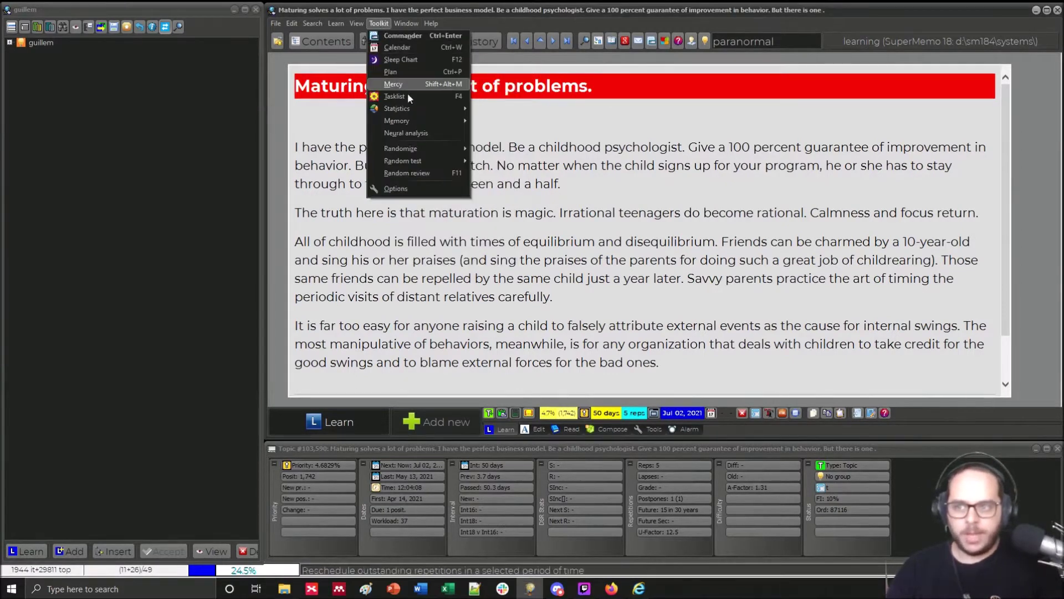
click(410, 86)
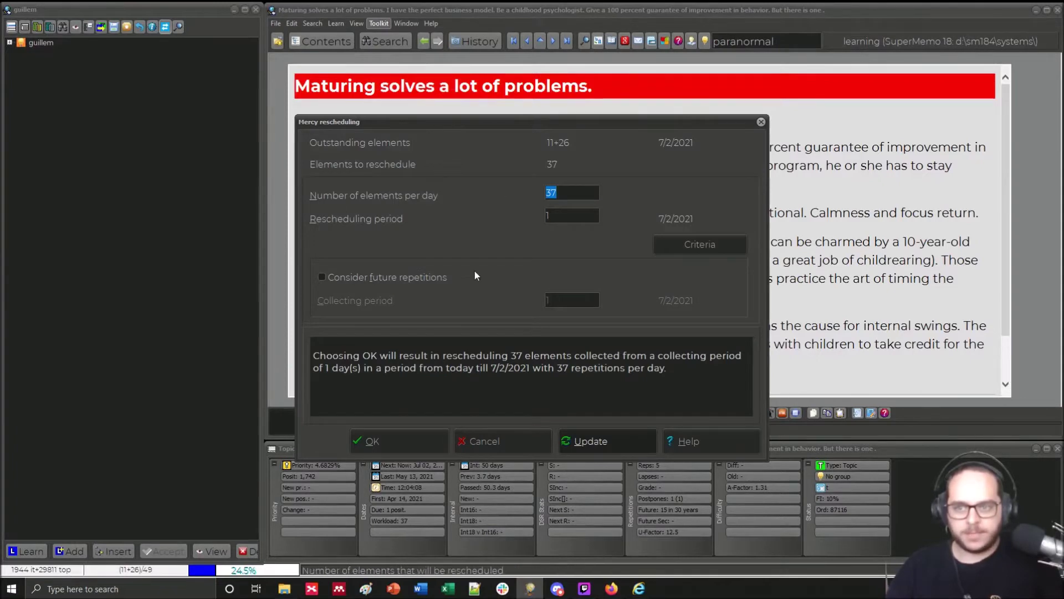
click(723, 242)
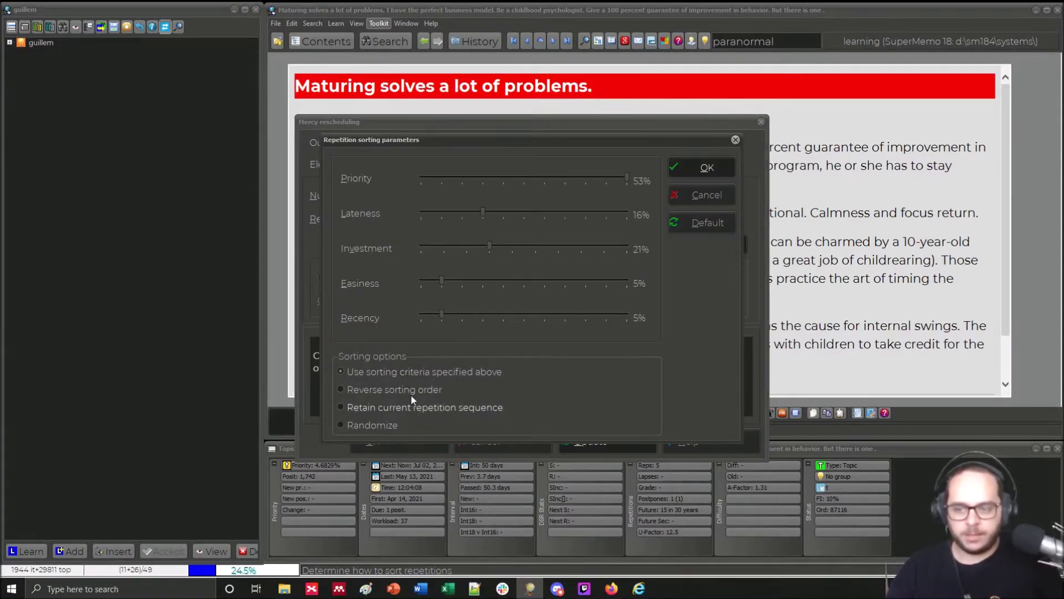
Switch sorting to Randomize, then to 'Retain current repetition sequence'
click(347, 428)
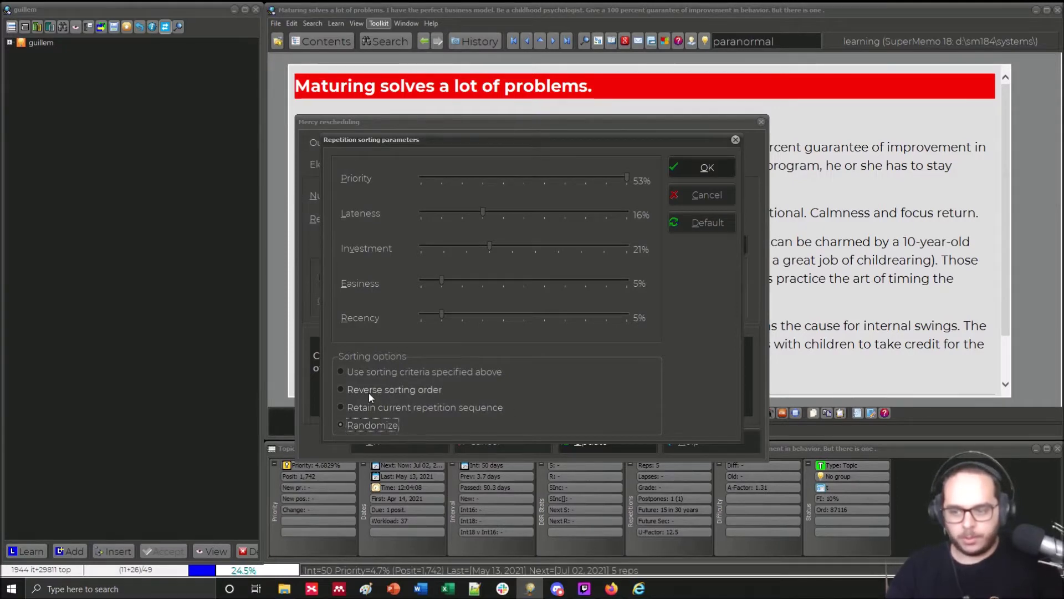
click(376, 408)
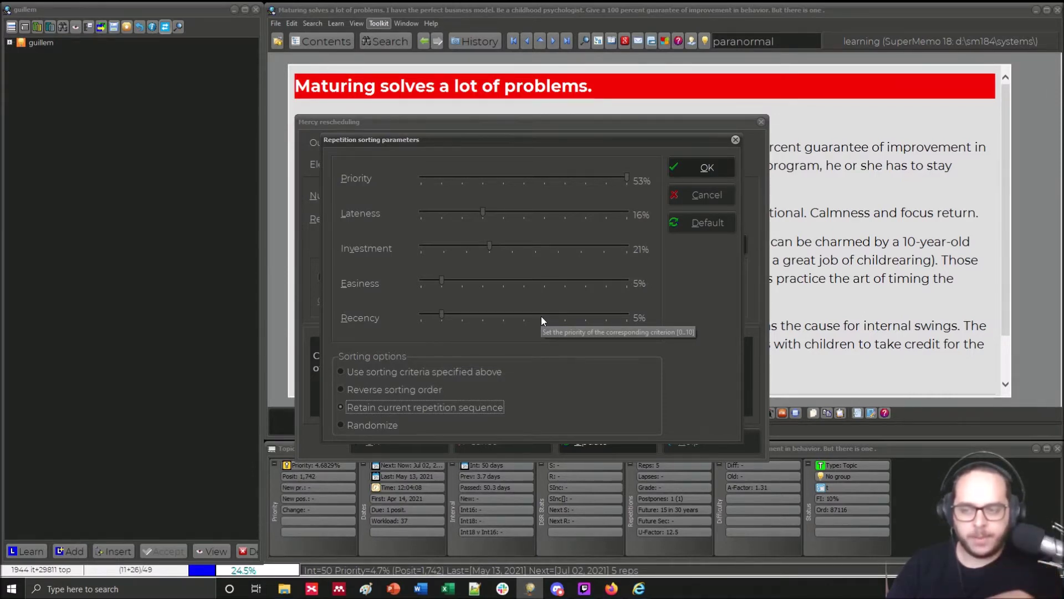
click(619, 181)
Drop the Priority weight to its minimum, then raise it back to maximum so weighted sorting applies
mouse_move(619, 181)
mouse_down()
mouse_move(421, 185)
mouse_move(545, 180)
mouse_up()
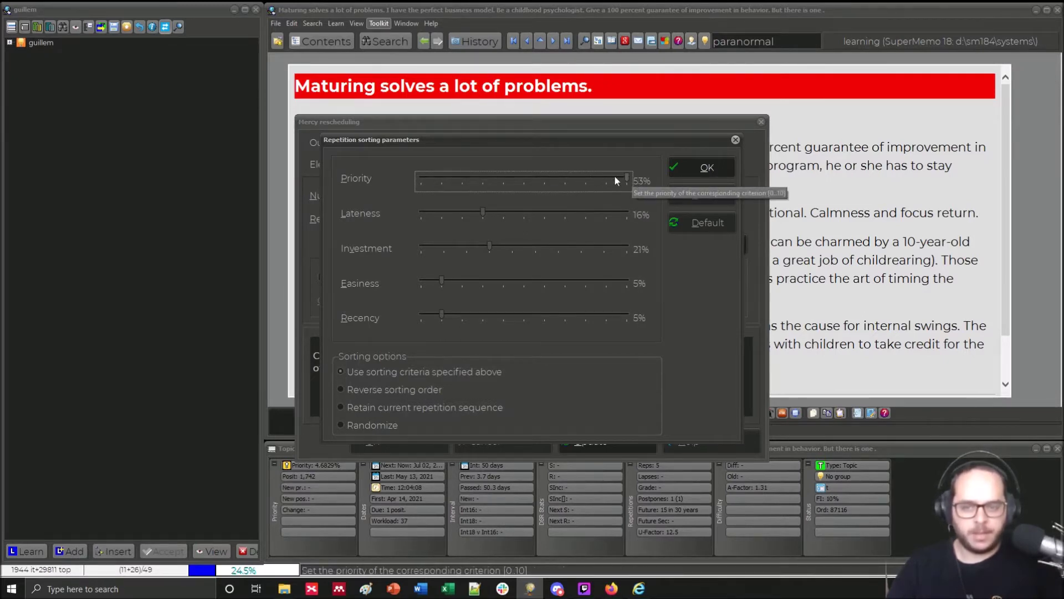
drag(479, 181, 424, 178)
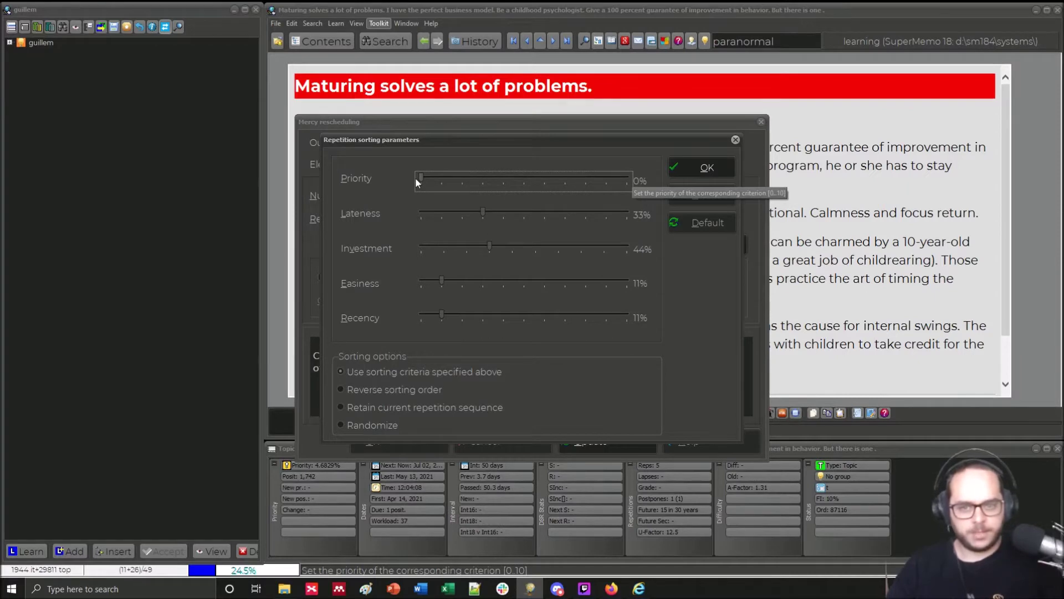
click(565, 184)
click(620, 180)
drag(618, 139, 719, 113)
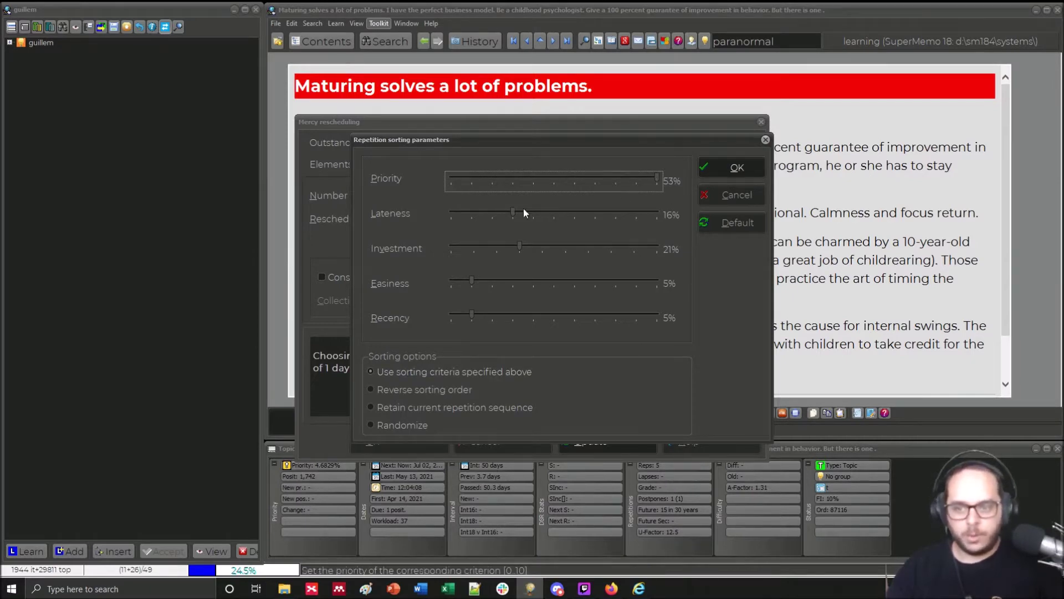
Raise the Lateness, Investment, Easiness and Recency weights from zero
drag(512, 214, 602, 214)
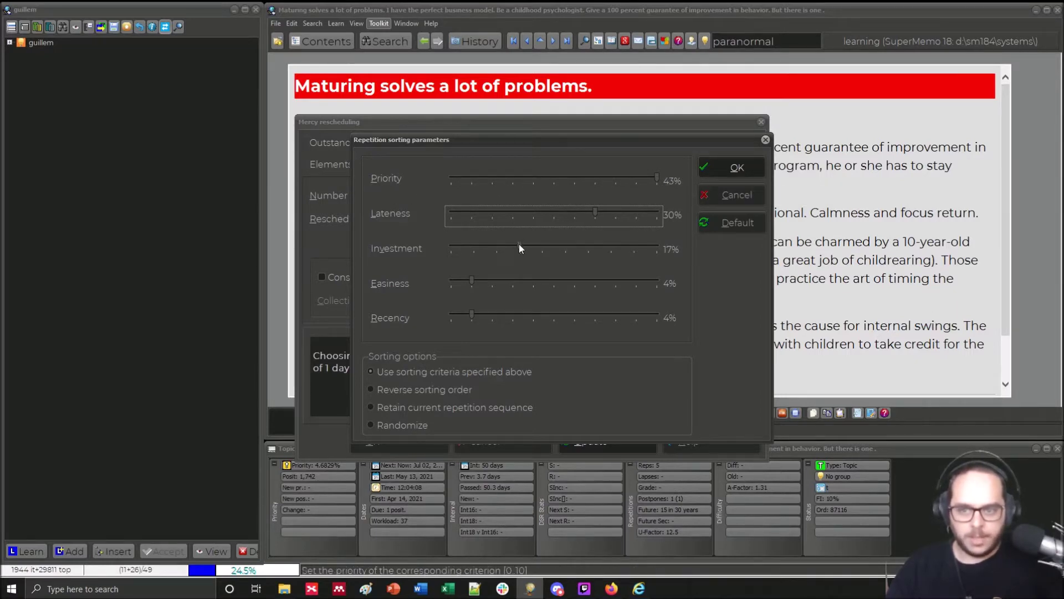
drag(518, 243, 612, 246)
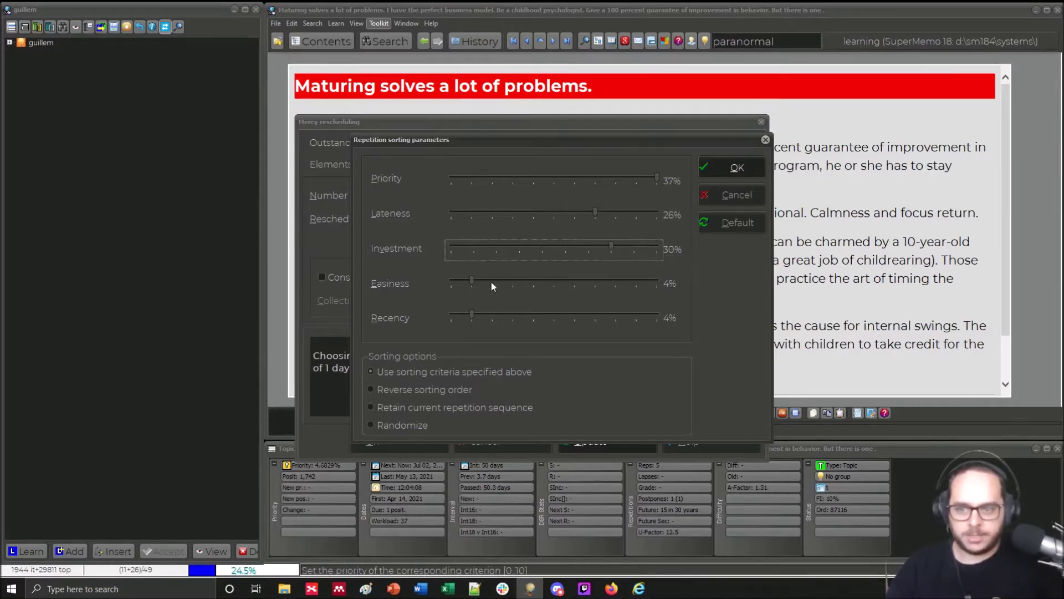
click(480, 283)
drag(480, 283, 607, 286)
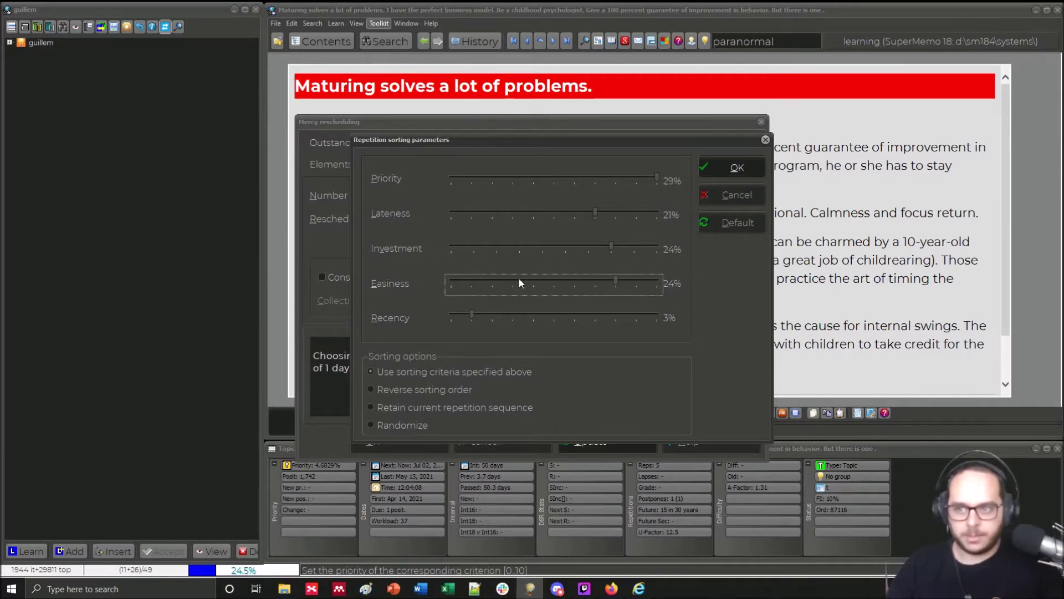
drag(473, 314, 552, 315)
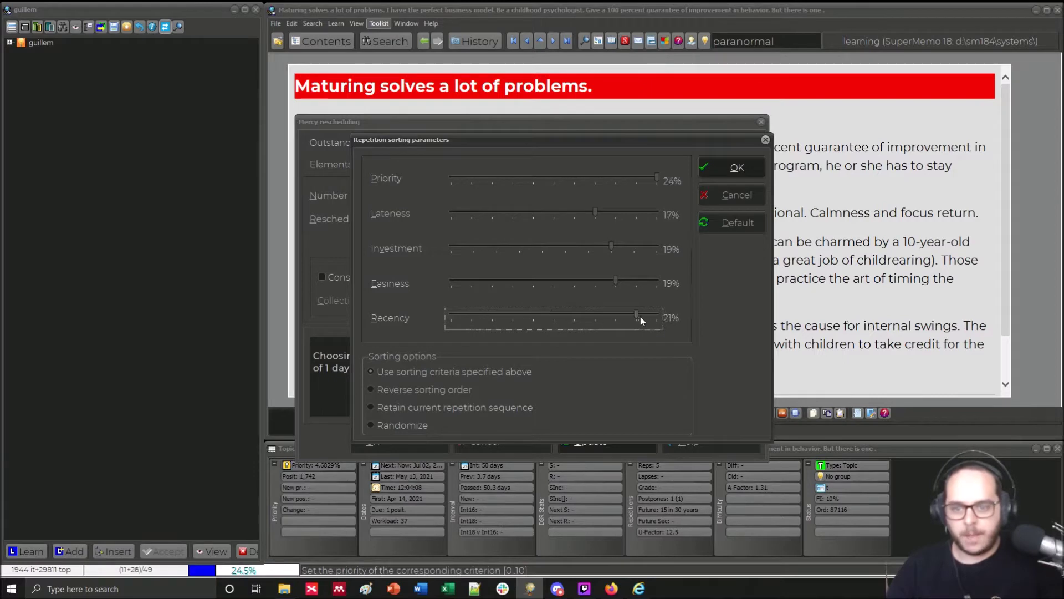
Even all five criteria to 20% each, then give Investment the full 100% weight
drag(617, 282, 575, 283)
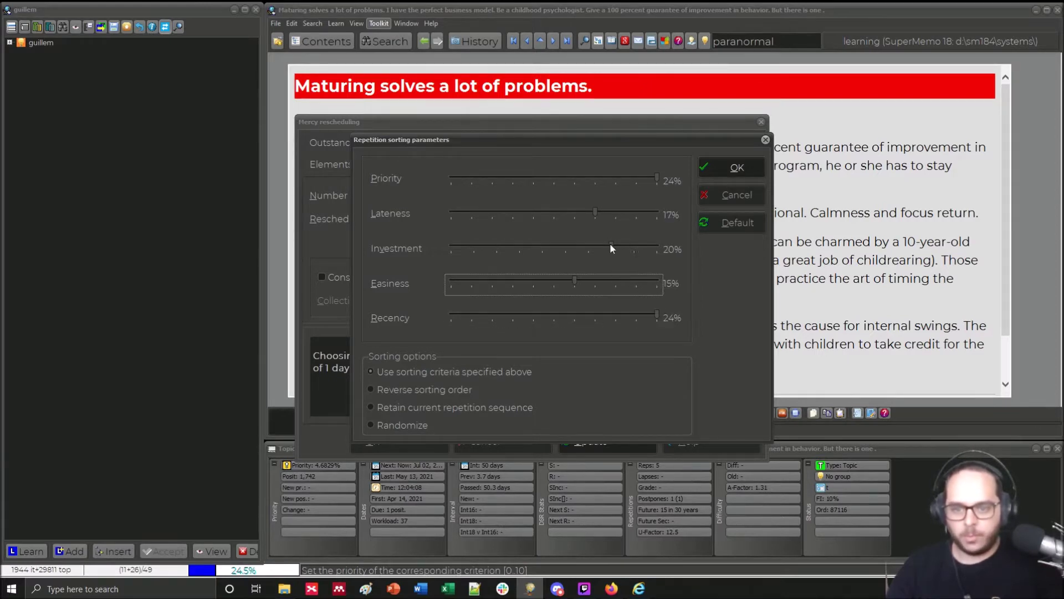
drag(611, 248, 681, 250)
drag(594, 213, 672, 214)
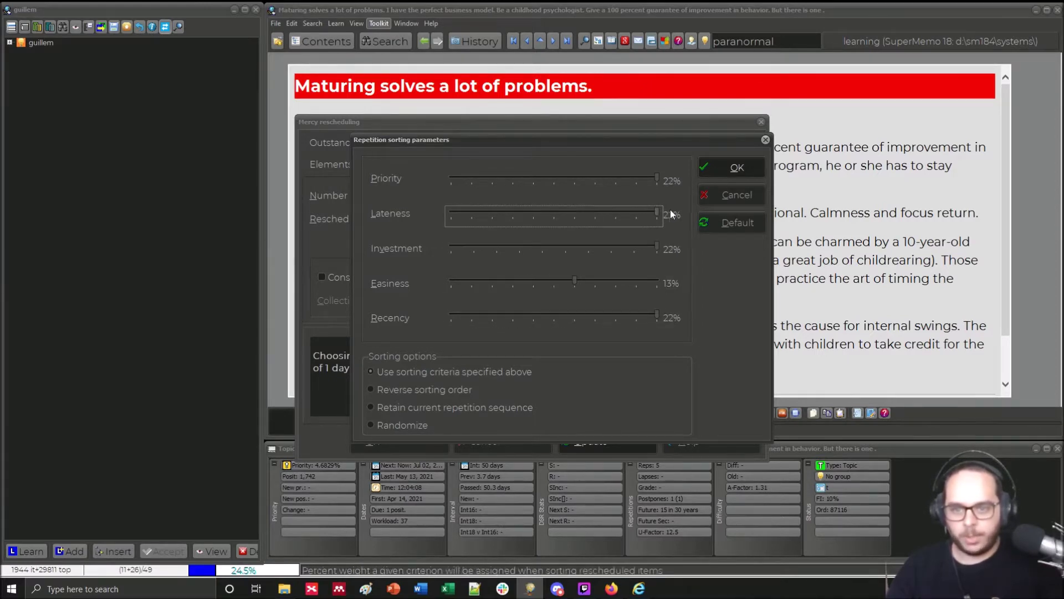
drag(575, 283, 641, 283)
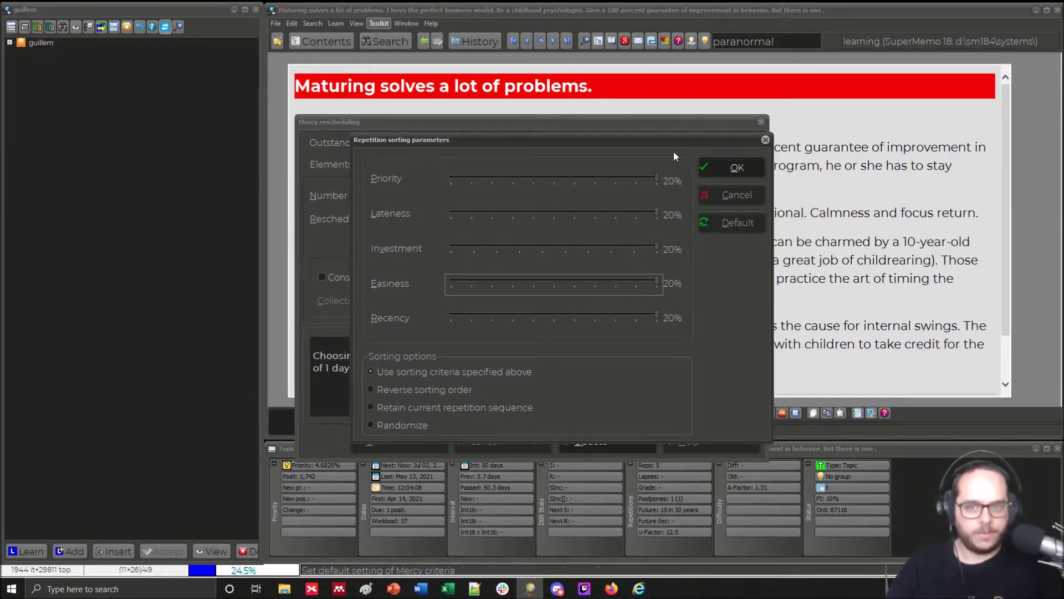
click(623, 250)
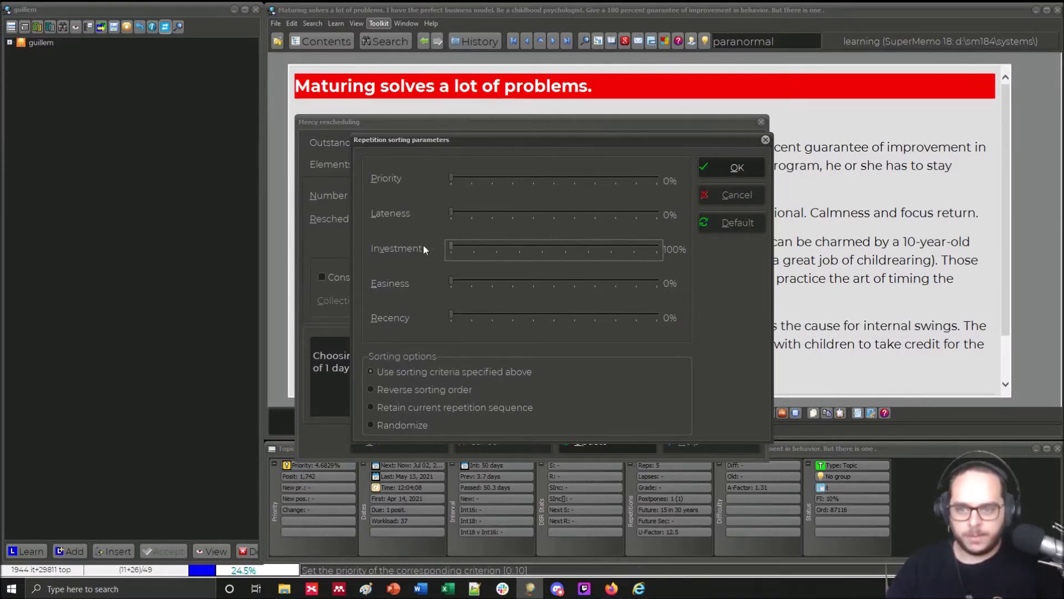
Max out Priority, Lateness, Easiness and Recency at 24% each, then return all weight to Investment
click(634, 210)
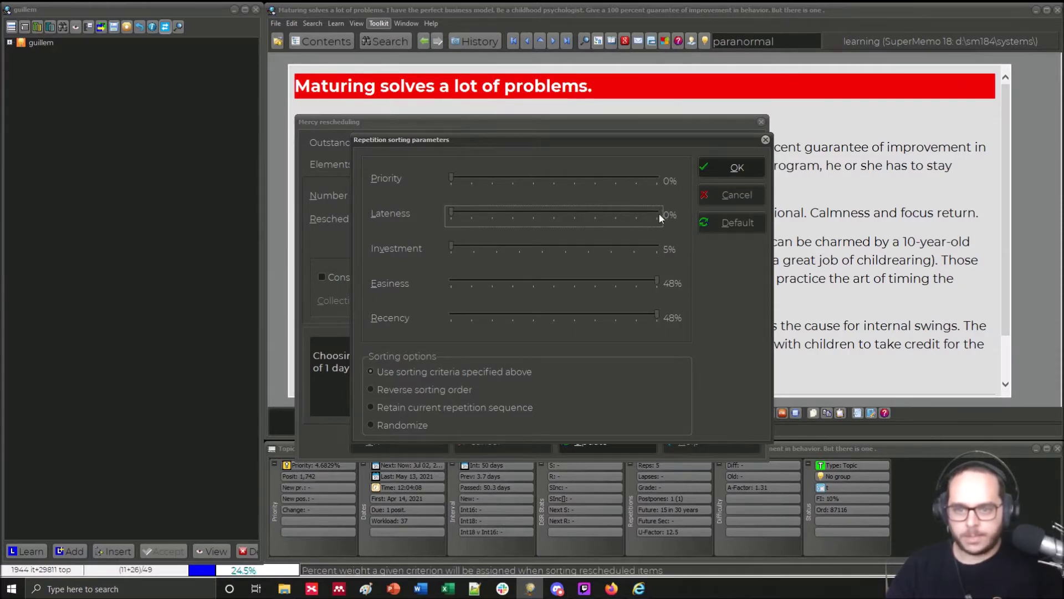
click(659, 214)
drag(451, 180, 658, 179)
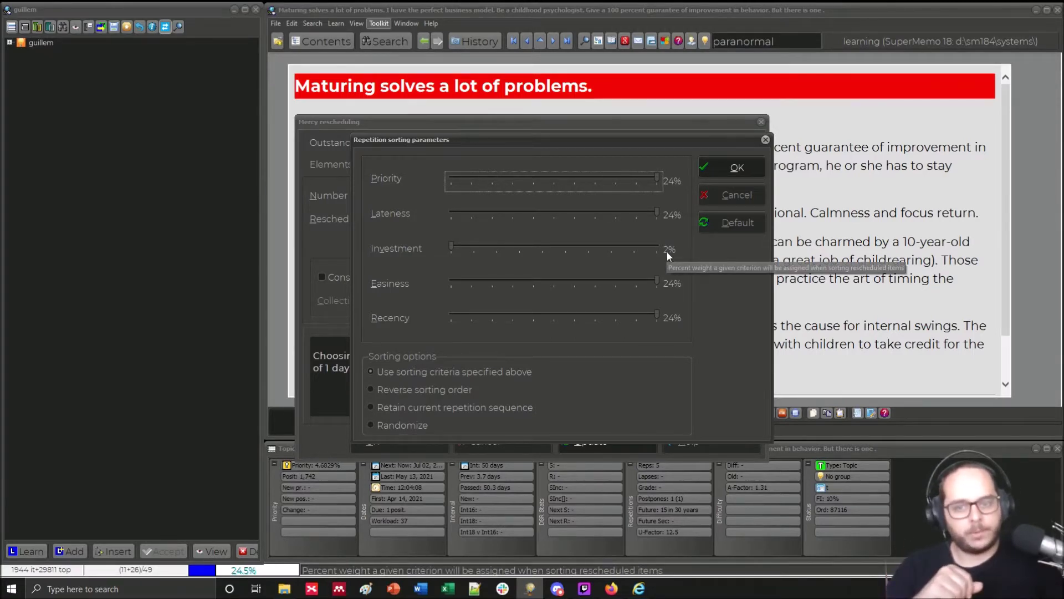
click(455, 244)
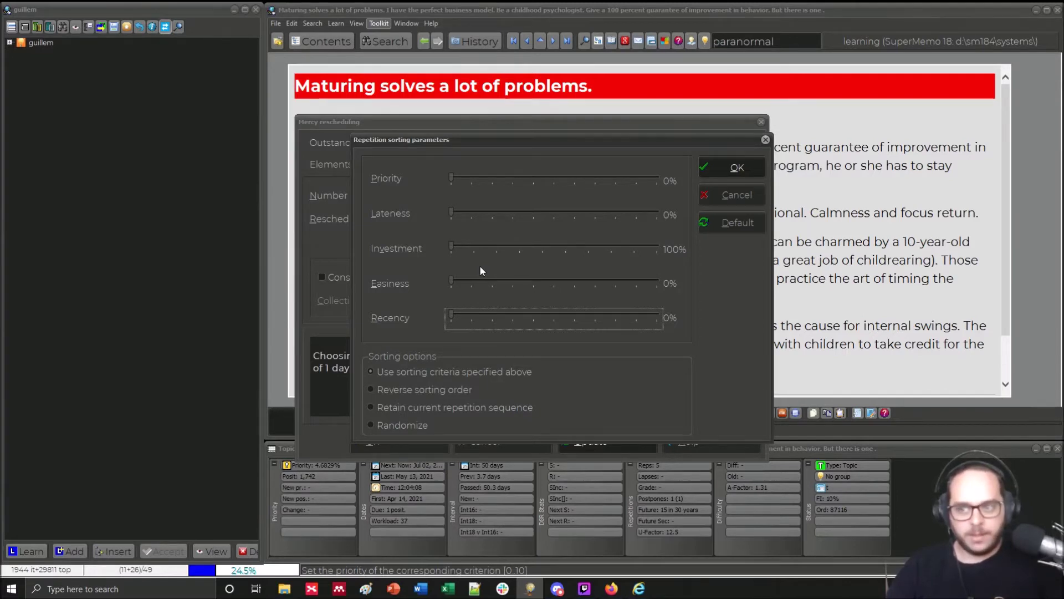
Raise Priority to about 91% of the weight, then pull it back to around 75%
drag(450, 179, 657, 180)
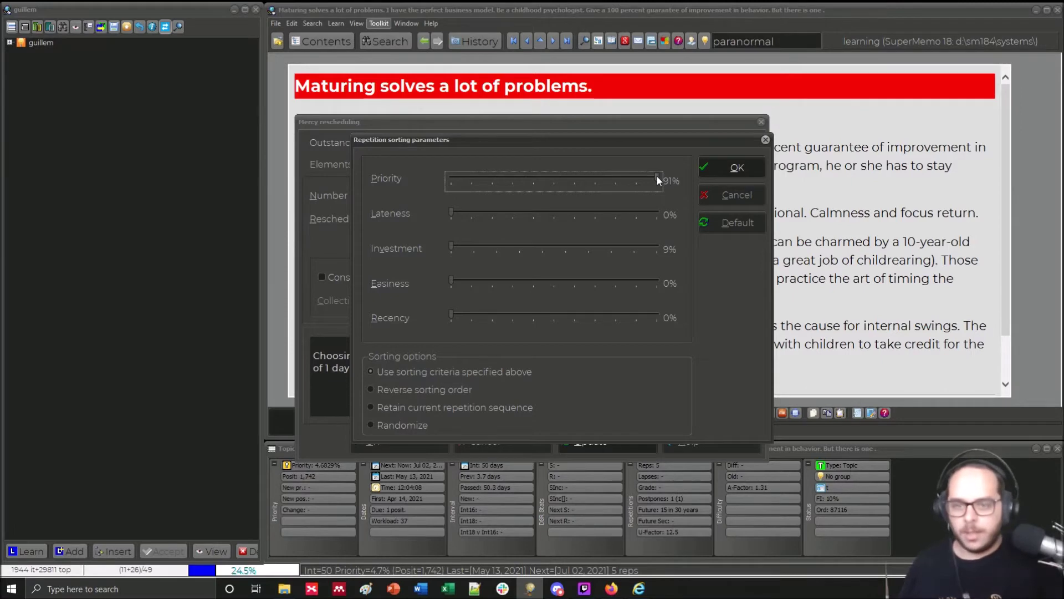
drag(659, 178, 509, 188)
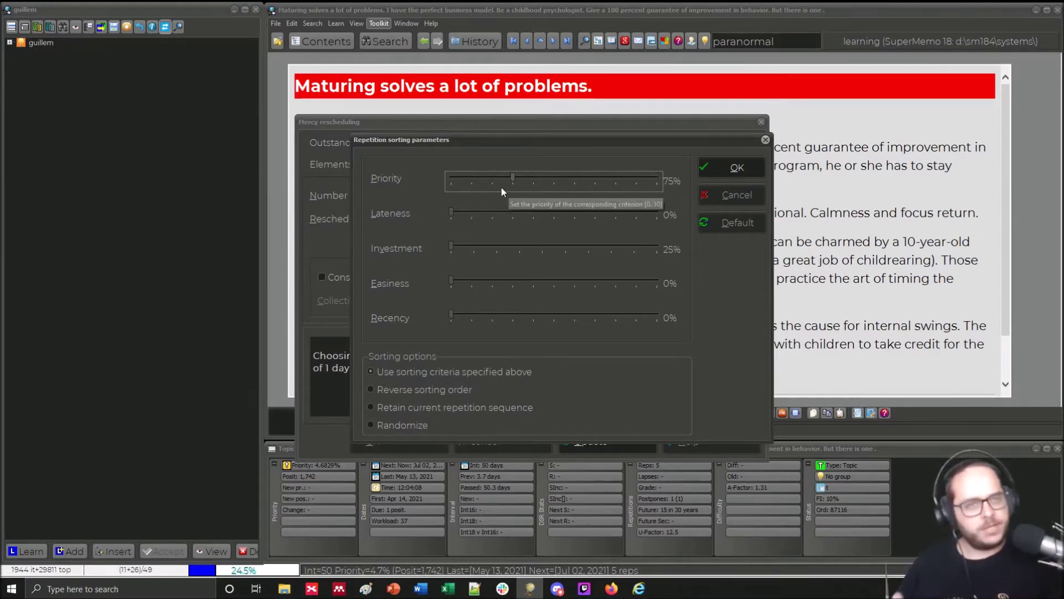
Drop Priority to 0%, raise it again, then shift about 91% of the weight onto Lateness
drag(513, 186, 400, 171)
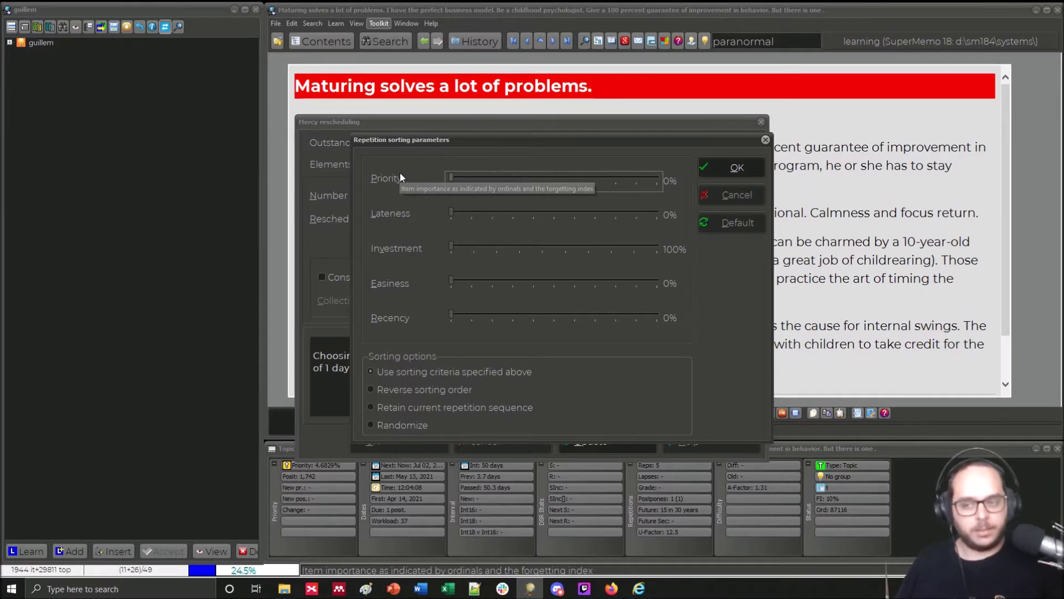
drag(400, 172, 616, 180)
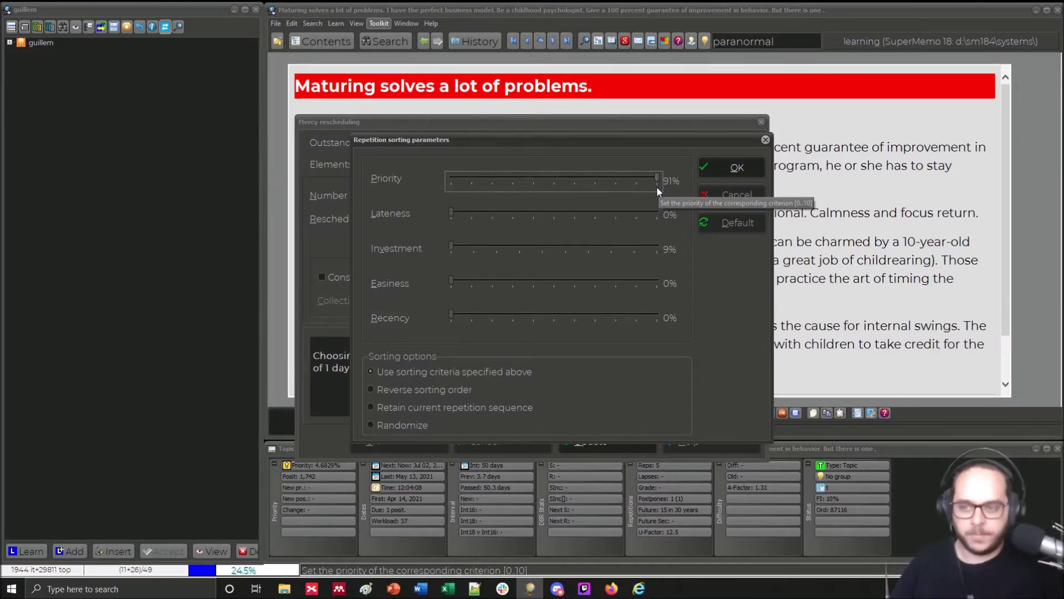
mouse_move(657, 187)
mouse_down()
mouse_move(423, 186)
mouse_move(670, 215)
mouse_up()
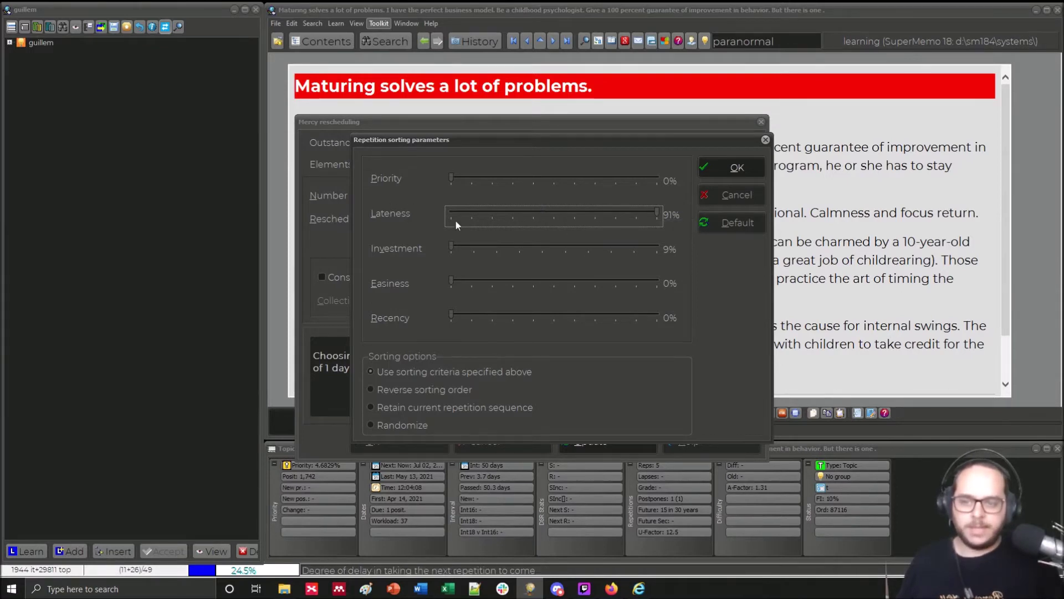
mouse_move(656, 216)
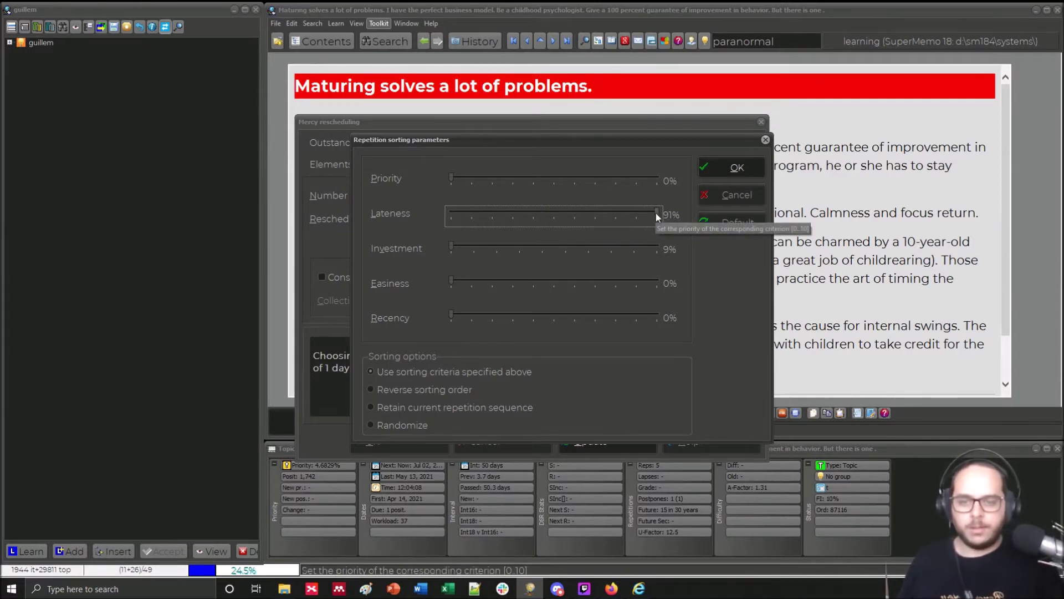
drag(656, 213, 656, 212)
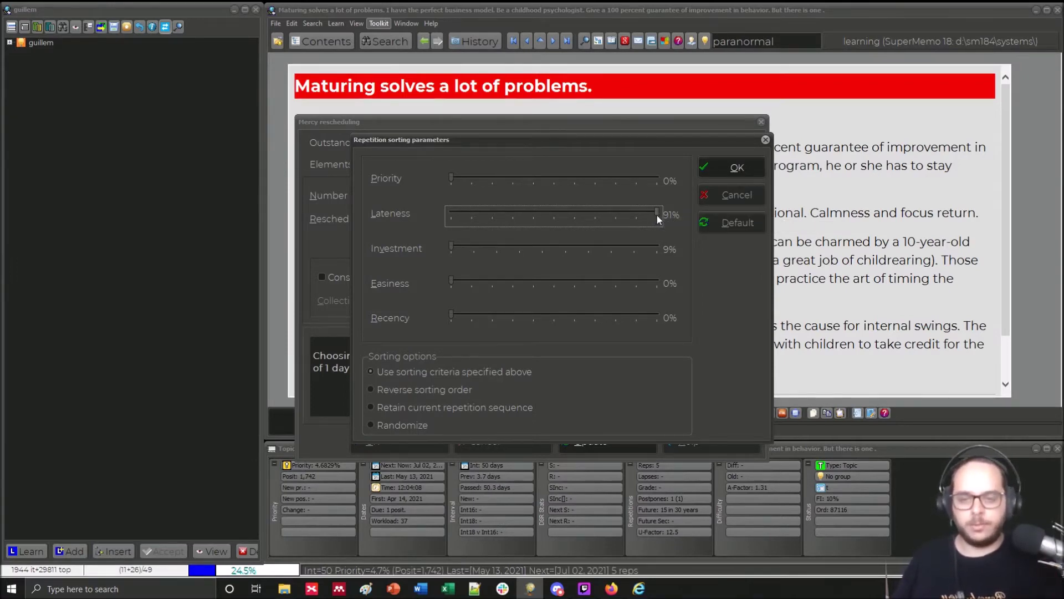
Return Lateness to 0% so Investment alone carries 100% of the weight
drag(657, 216, 427, 217)
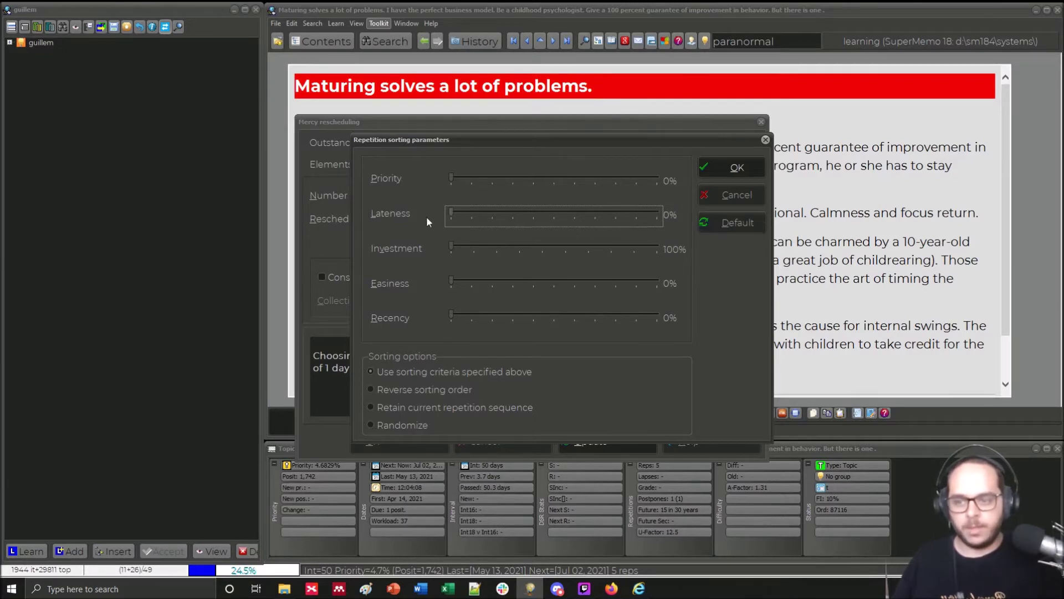
click(643, 253)
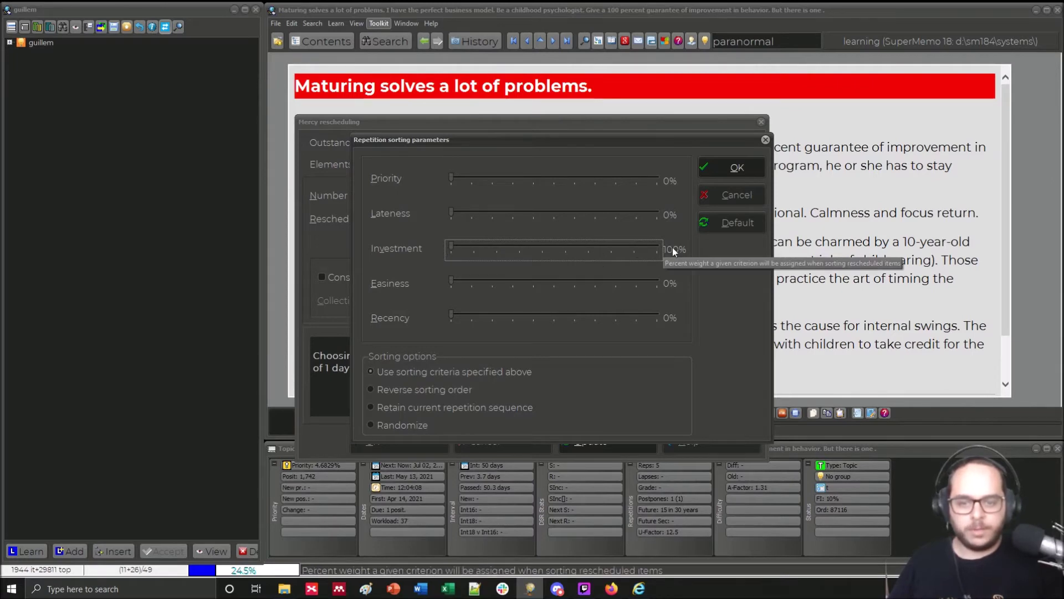
mouse_move(674, 249)
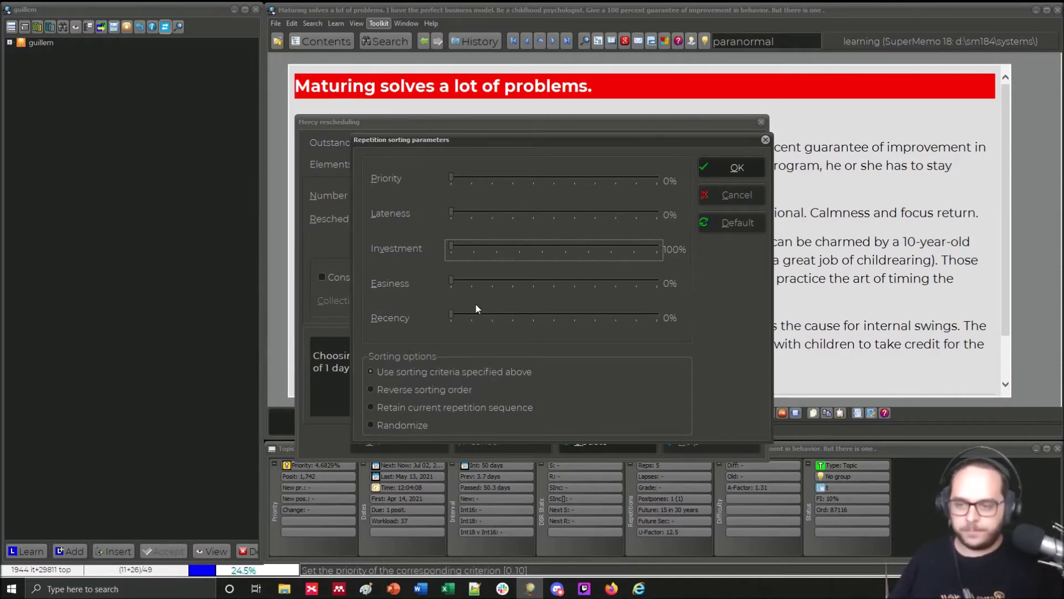
Raise Easiness to about 91%, lower it near 80%, then settle it around 86-91%
mouse_move(452, 284)
mouse_down()
mouse_move(645, 280)
mouse_move(609, 278)
mouse_up()
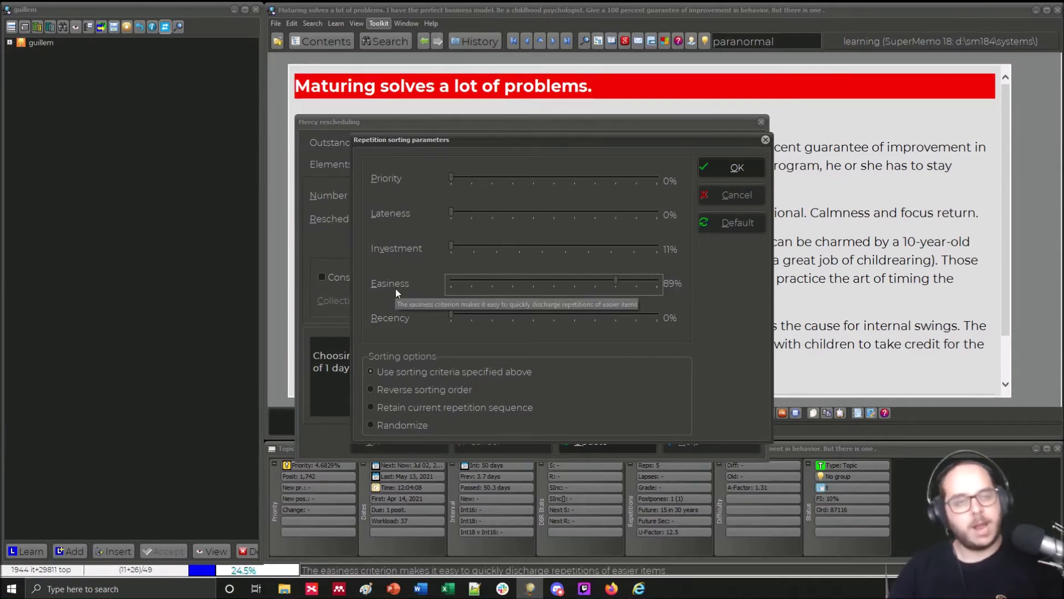
mouse_move(390, 284)
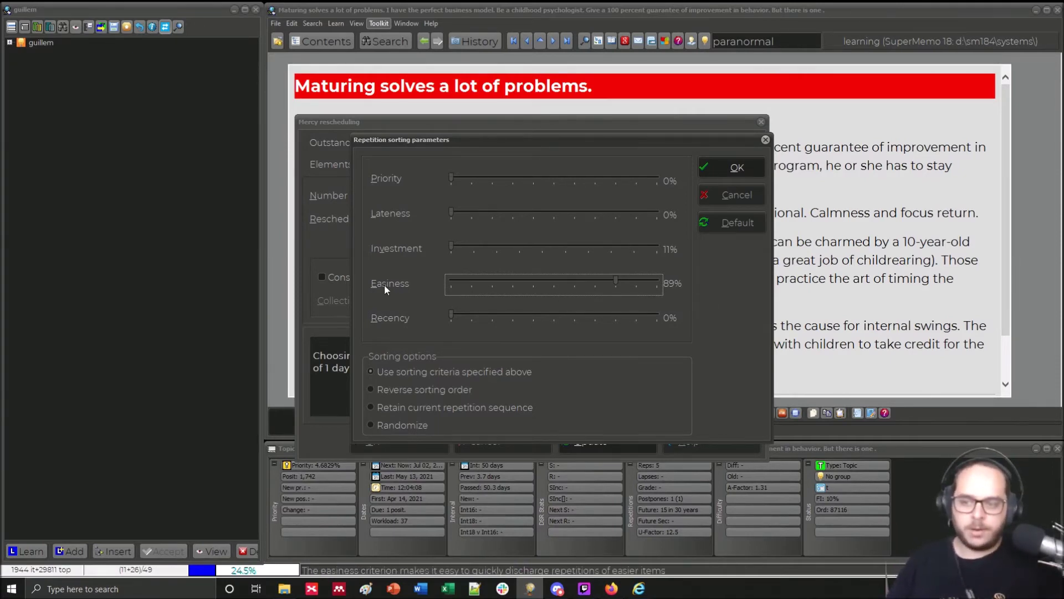
drag(615, 283, 526, 276)
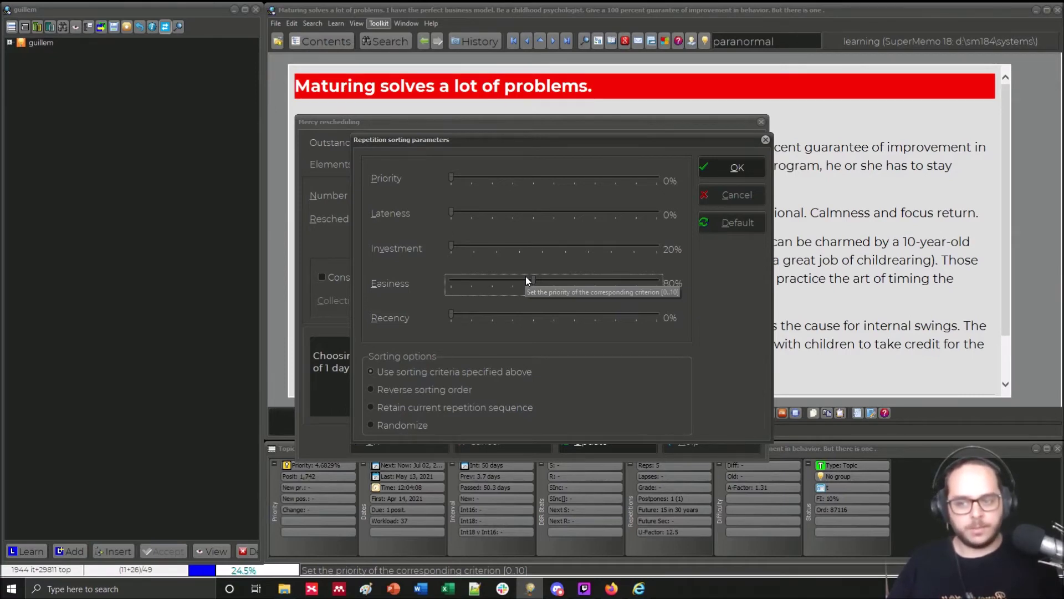
click(642, 283)
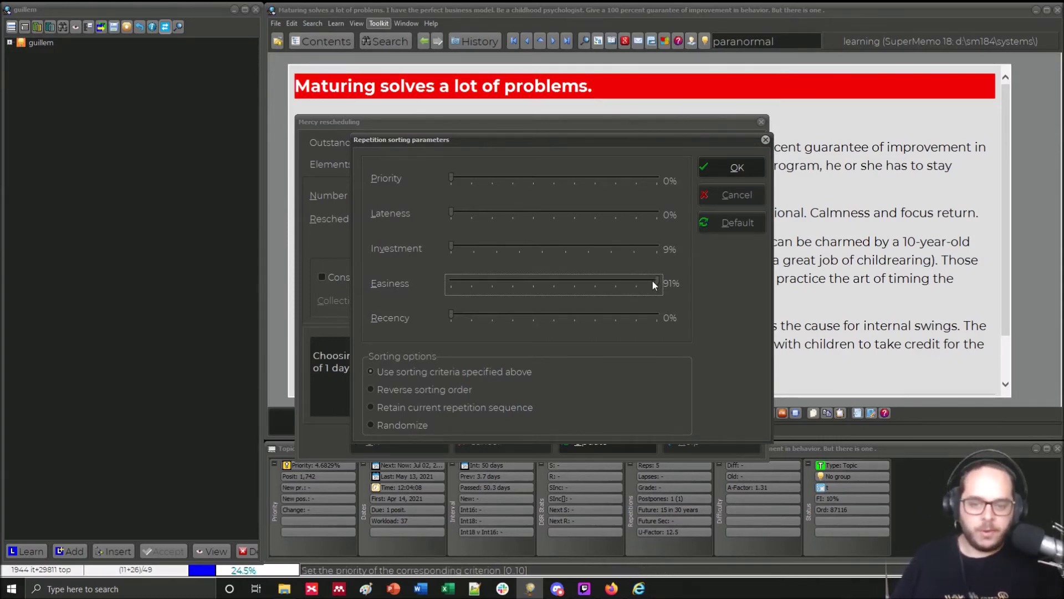
Drag Easiness back to 0% so Investment again holds 100% of the weight
drag(654, 280, 450, 280)
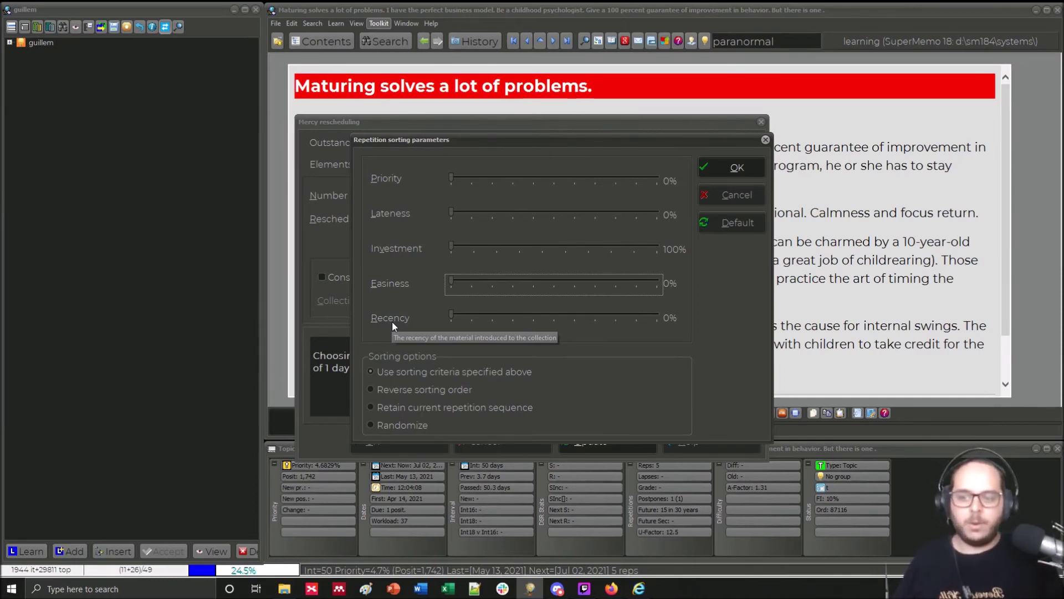
Give Recency about 91% of the sorting weight, leaving Investment at 9%
drag(450, 316, 667, 319)
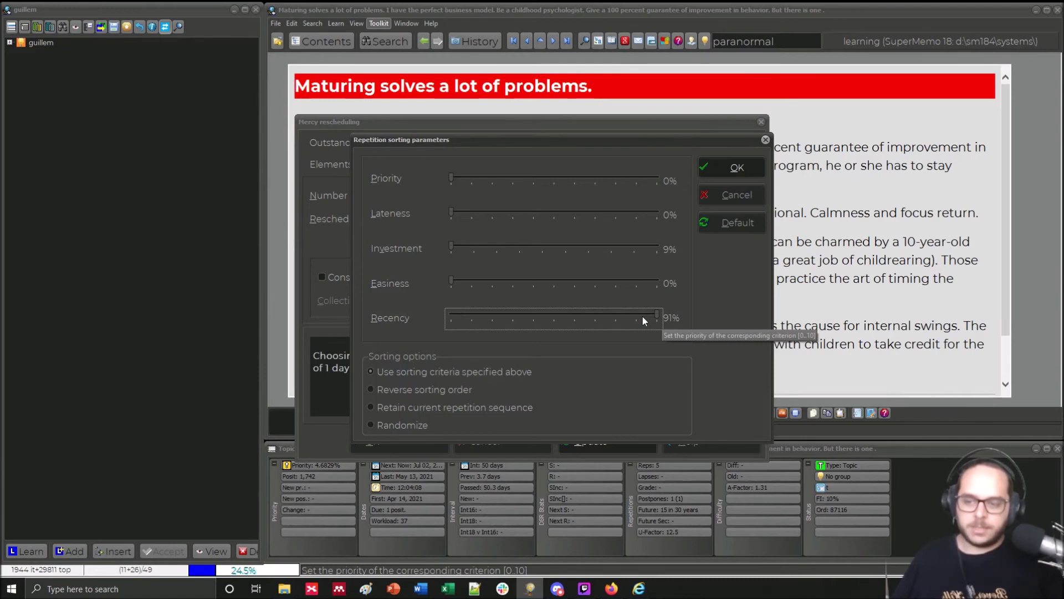
Raise the Priority weight to about 42% and settle Investment around 18%
click(452, 181)
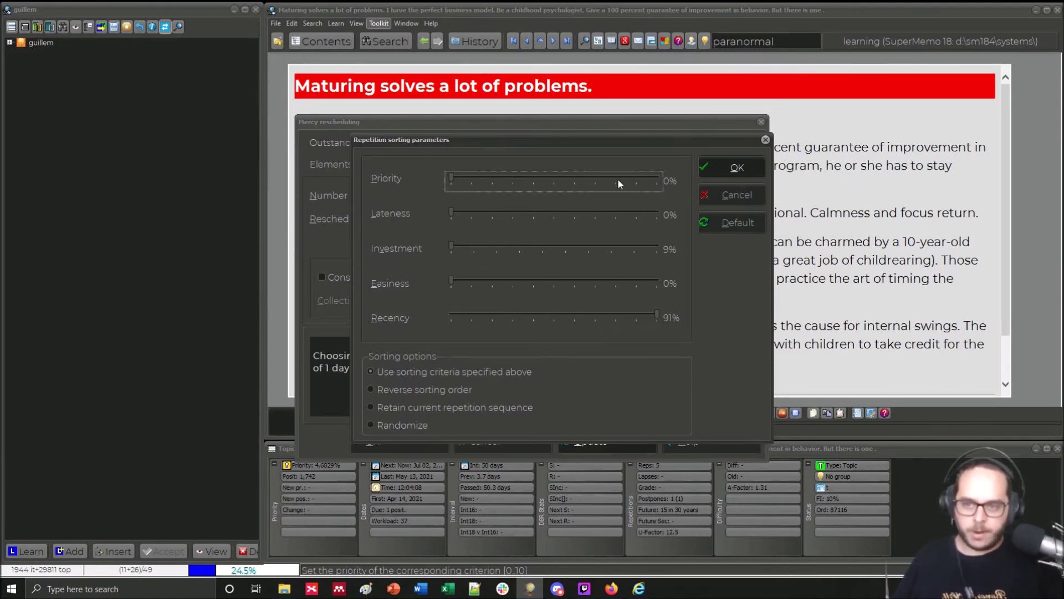
click(480, 181)
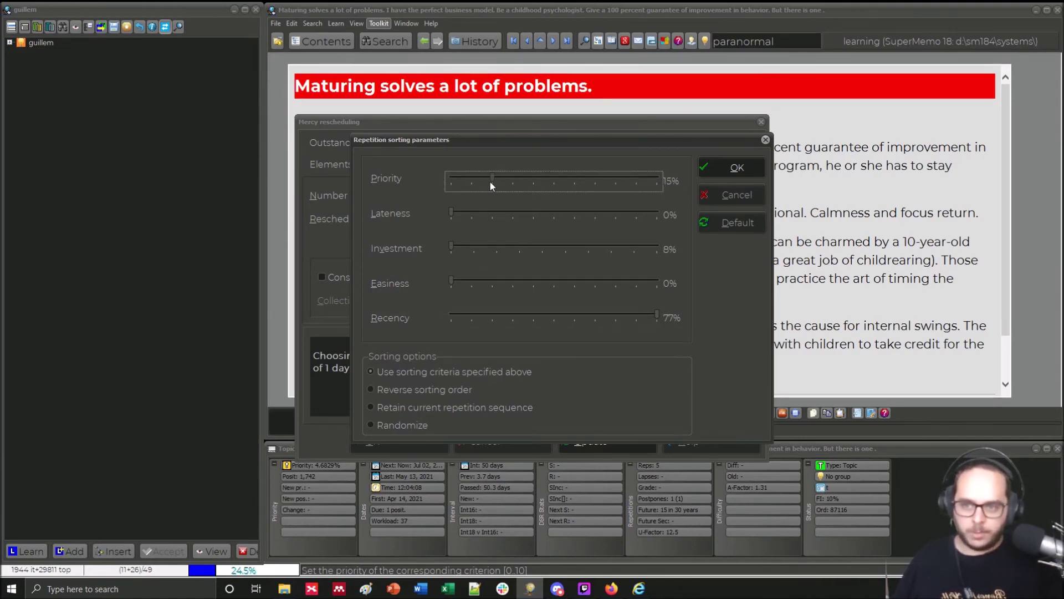
drag(490, 183, 607, 178)
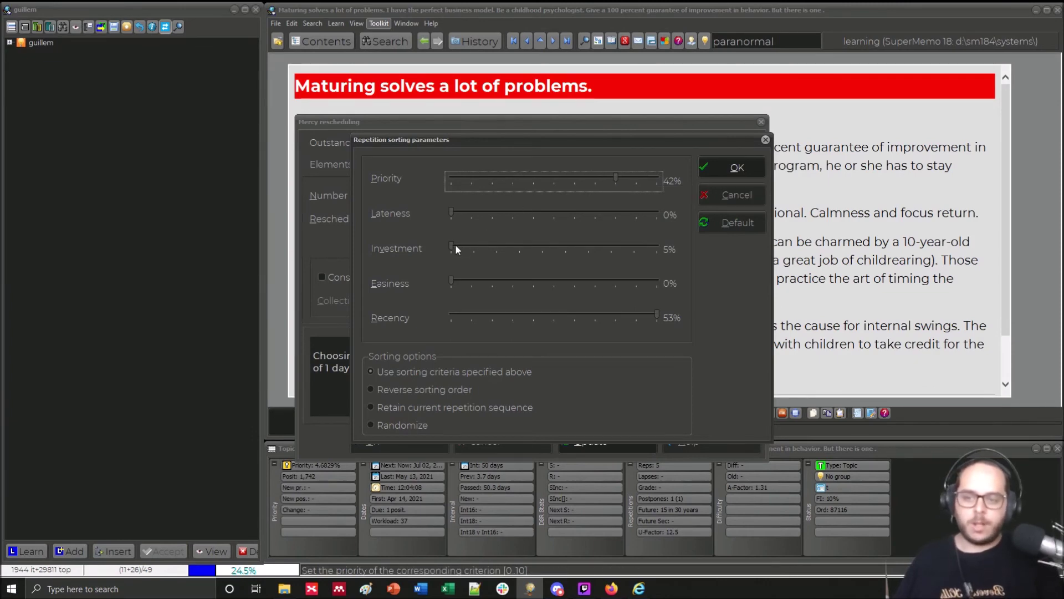
drag(455, 244, 542, 246)
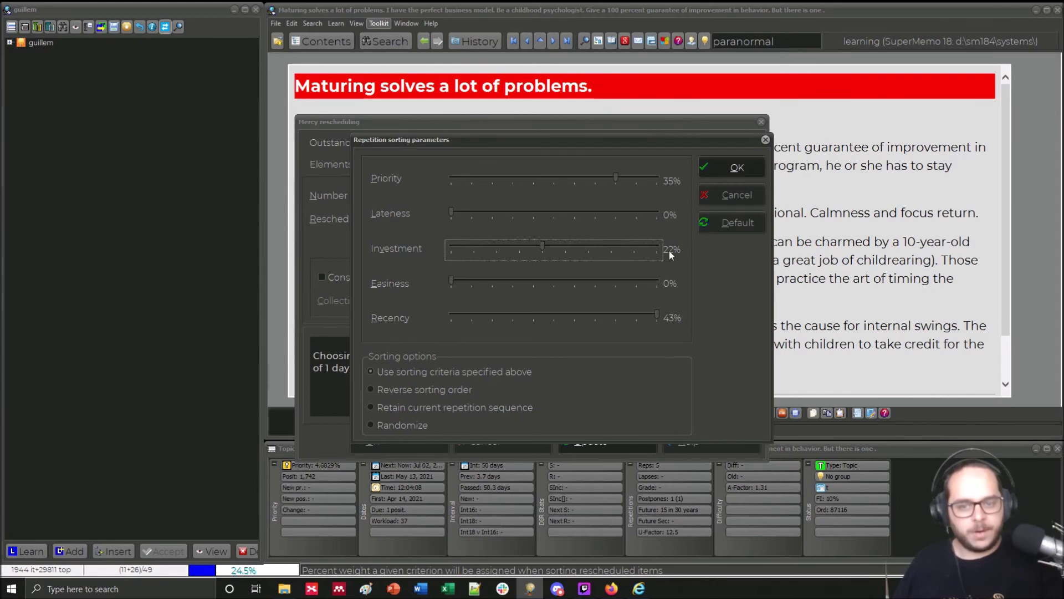
drag(540, 251, 563, 251)
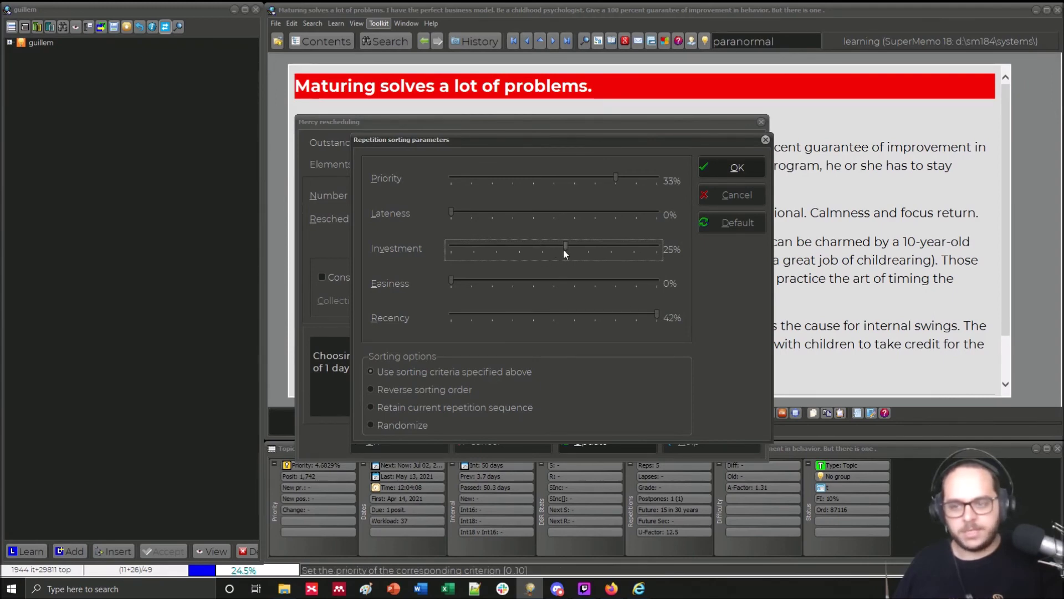
drag(565, 251, 518, 251)
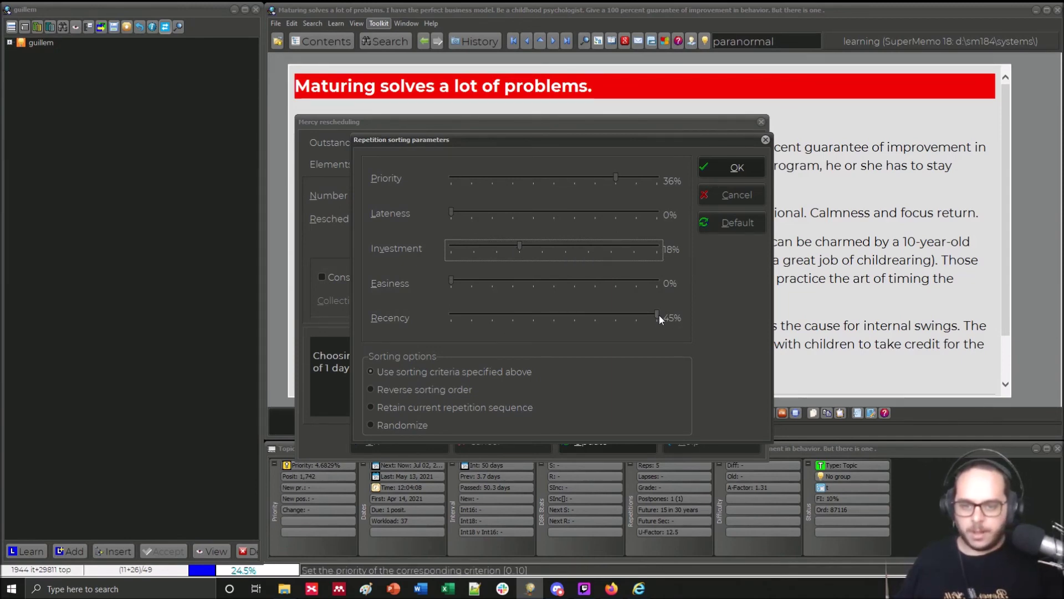
Rebalance to Priority 24%, Lateness 24%, Investment 5%, Recency 48% and return to Mercy rescheduling
drag(659, 314, 634, 319)
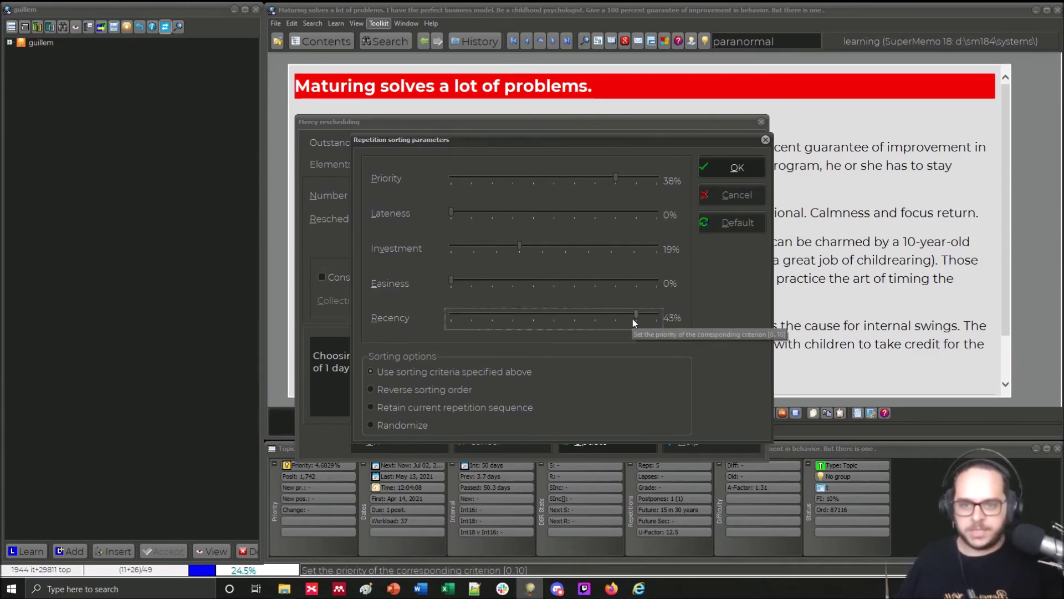
drag(615, 175, 559, 177)
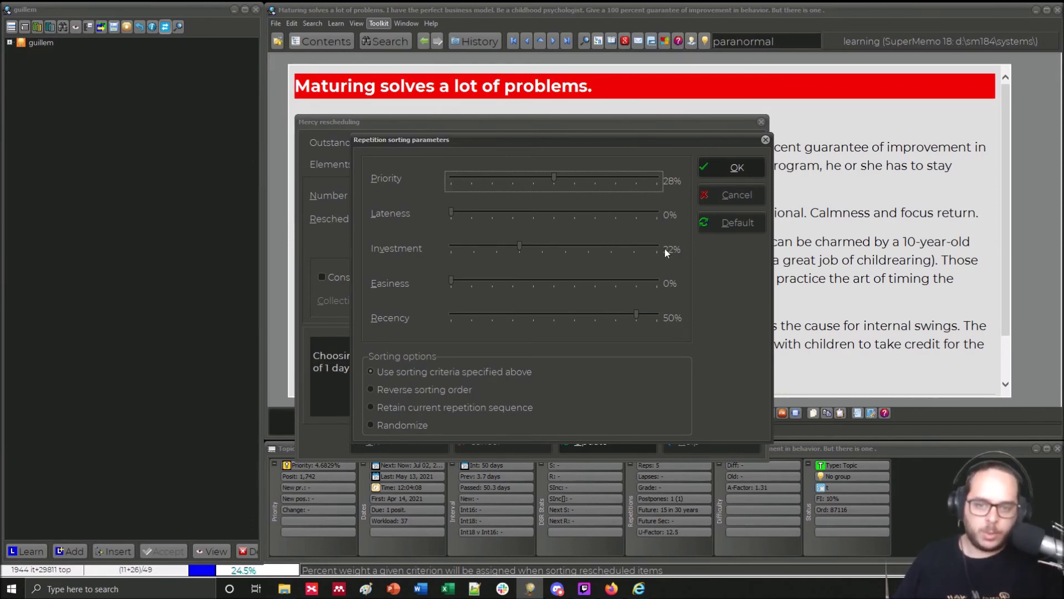
click(555, 213)
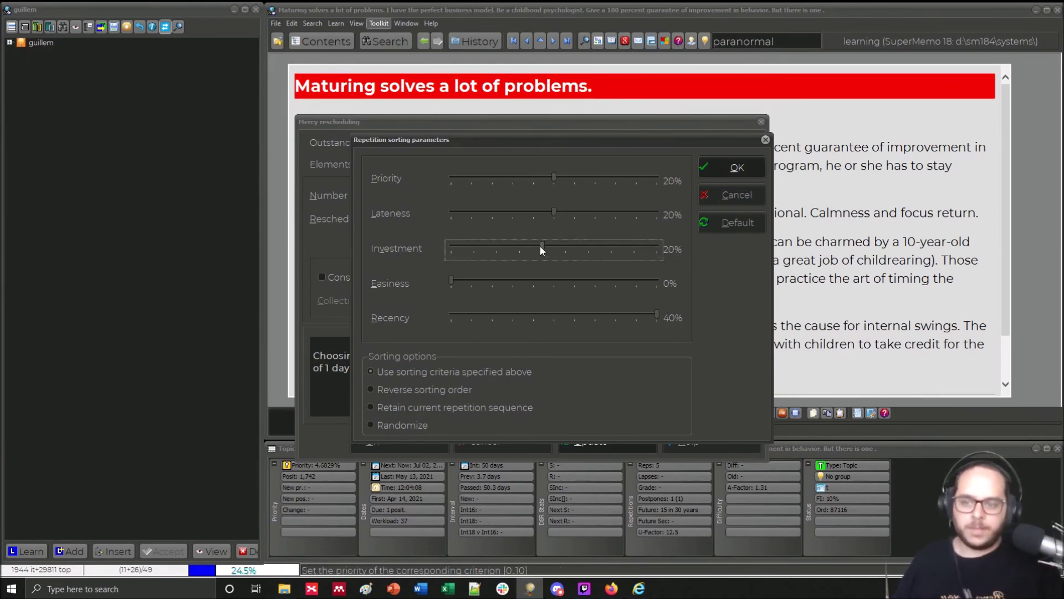
click(448, 246)
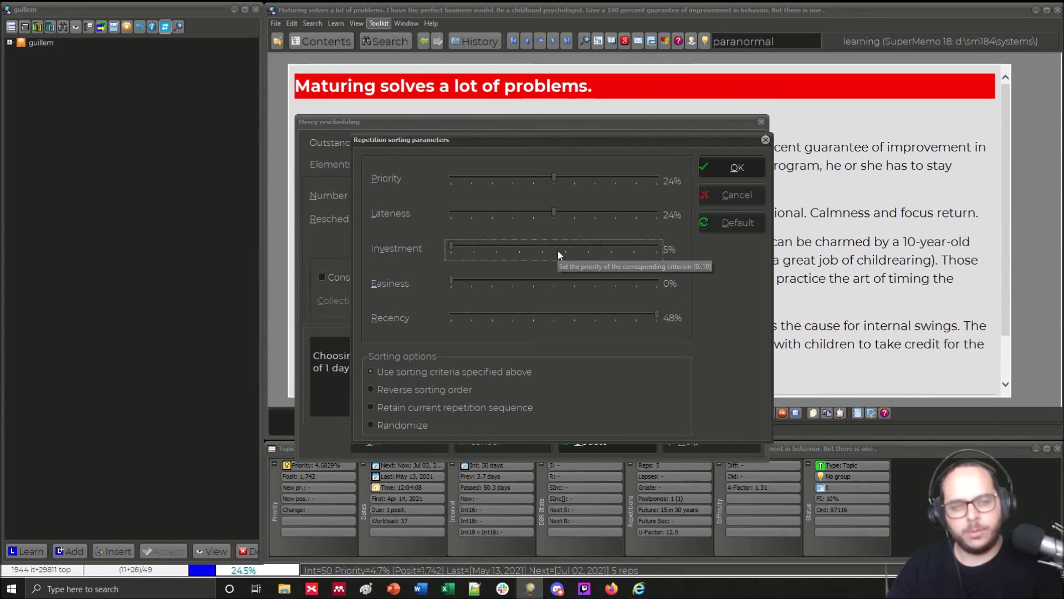
key(Escape)
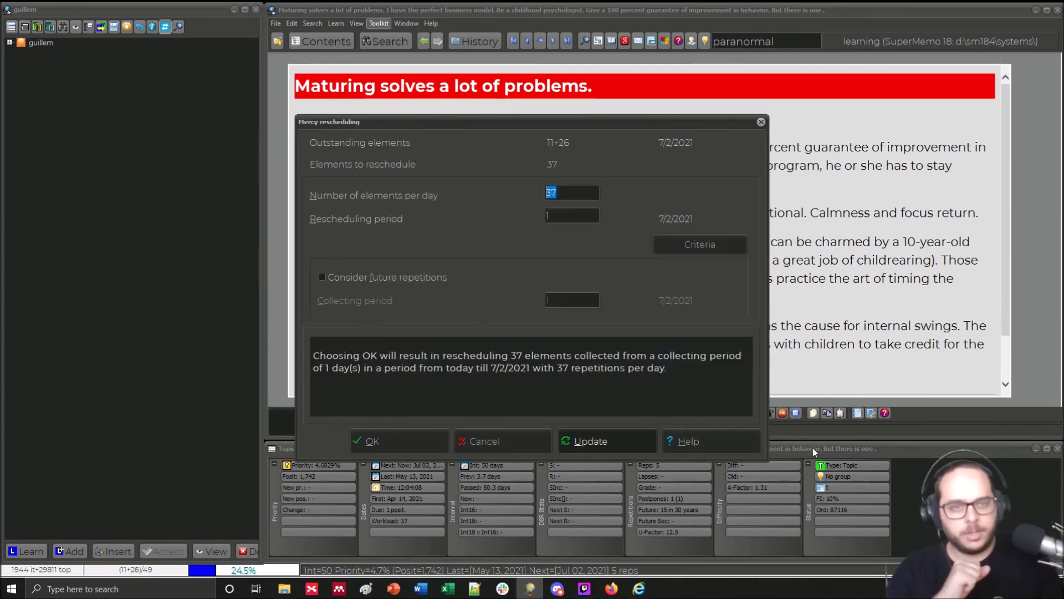